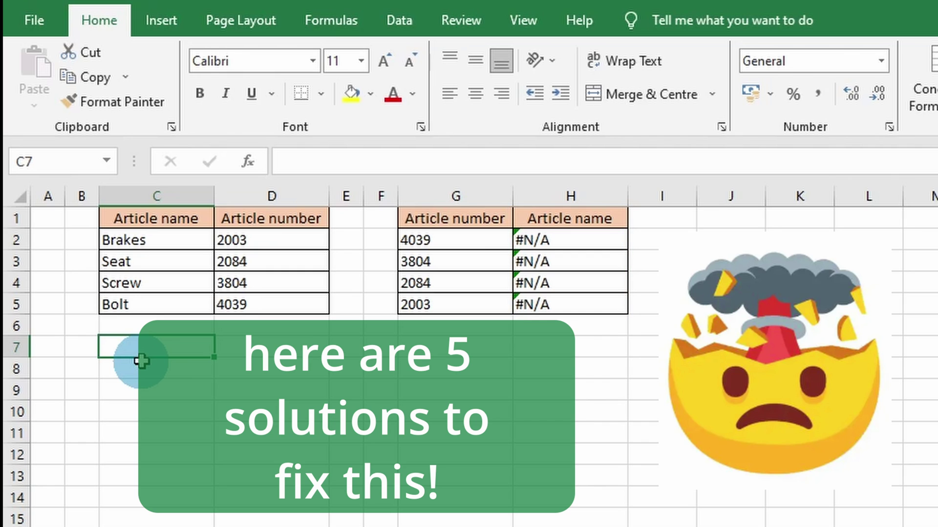
- Move the Article number column from column D to column B, ahead of the names
click(349, 384)
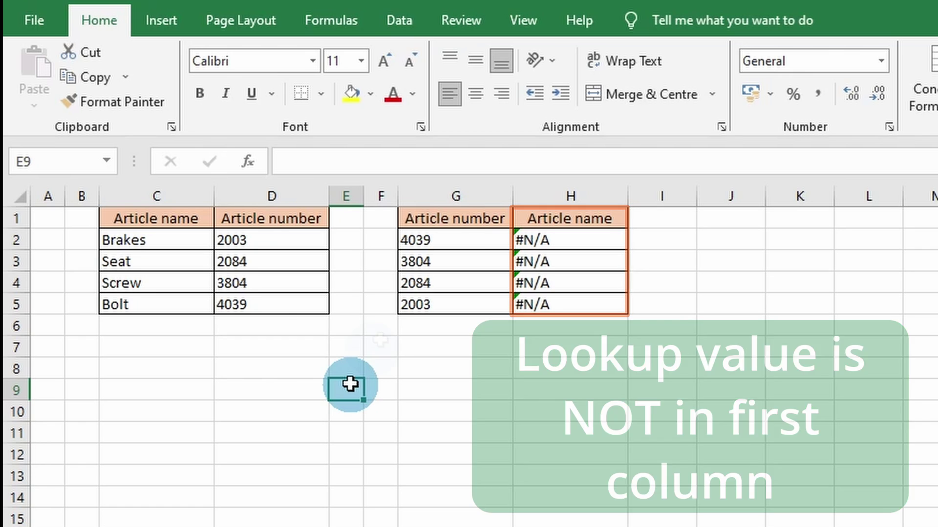
click(261, 197)
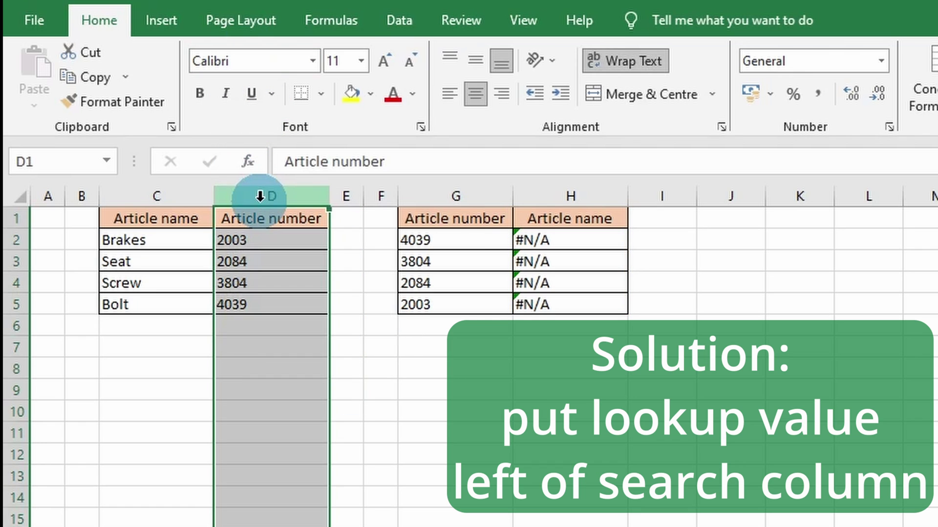
key(ctrl+x)
click(78, 194)
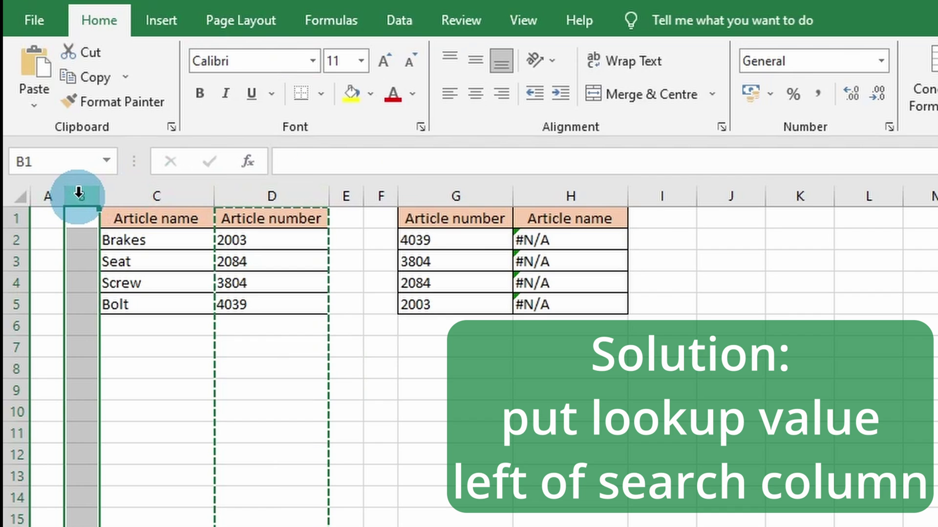
key(ctrl+plus)
click(479, 256)
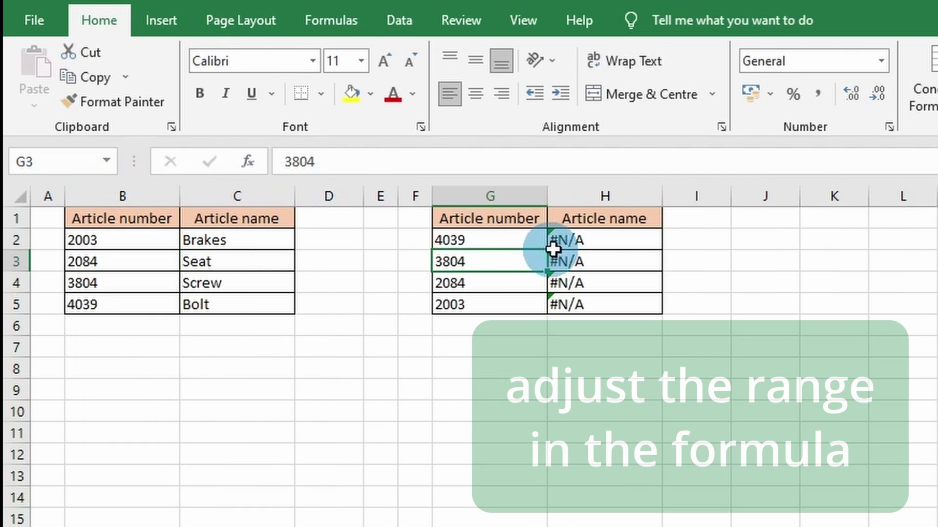
- Repoint the H2 lookup range to columns B:C and fill the formula down to H5
click(553, 242)
click(424, 162)
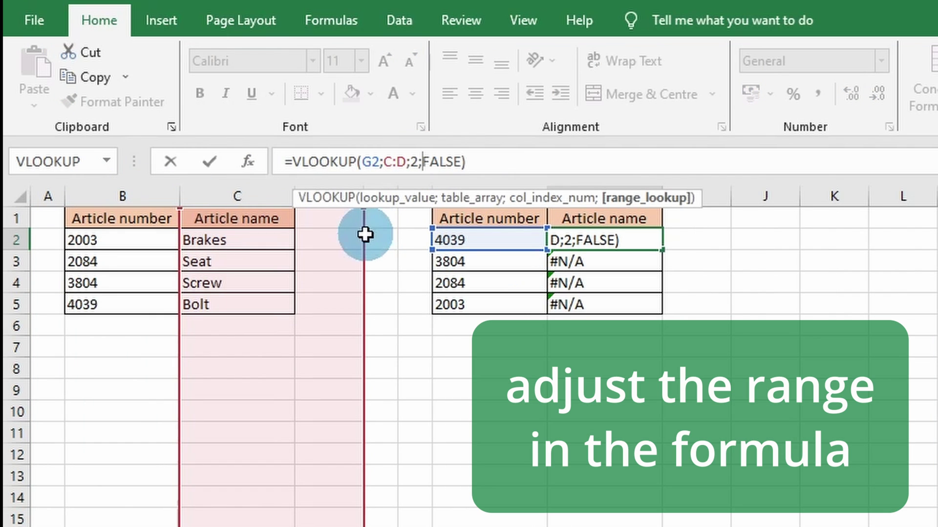
drag(350, 248, 262, 245)
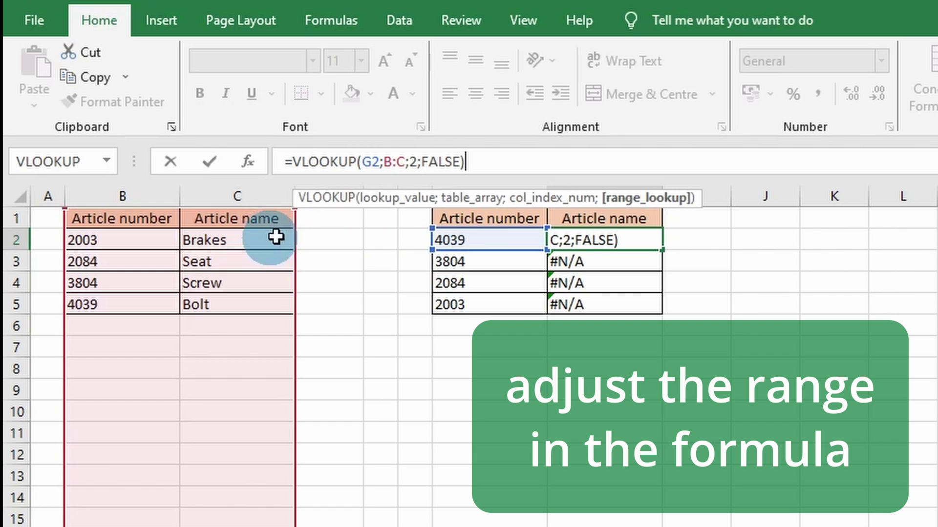
key(Return)
click(615, 238)
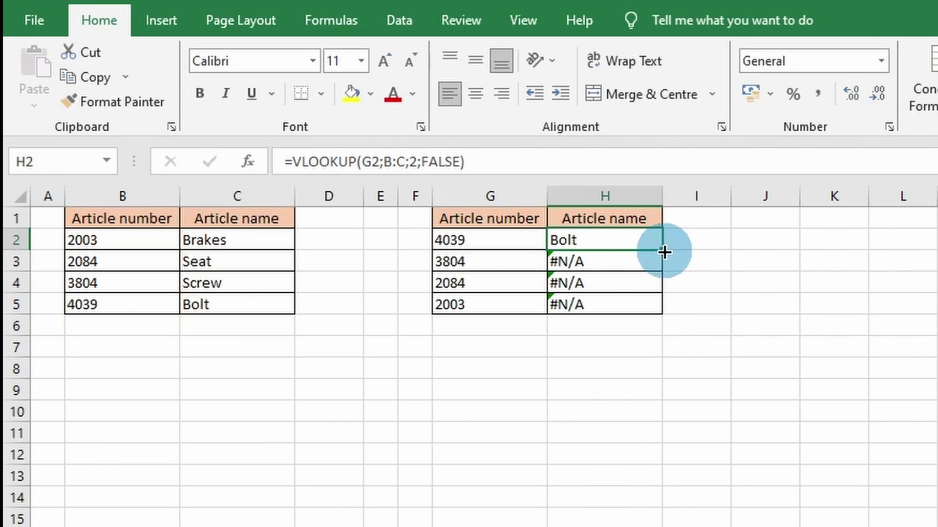
drag(663, 251, 669, 309)
click(608, 364)
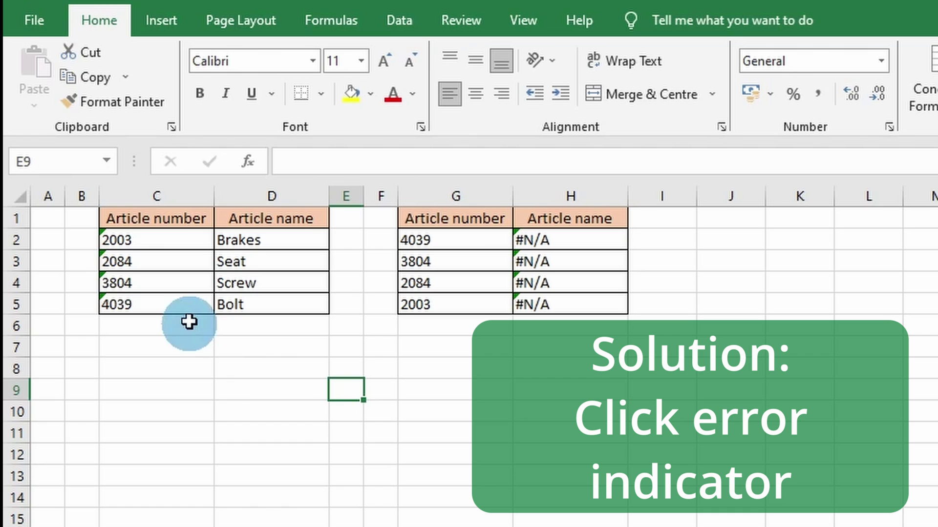
- Apply Convert to Number to the text-stored article numbers in C2:C5 from the error indicator menu
click(128, 238)
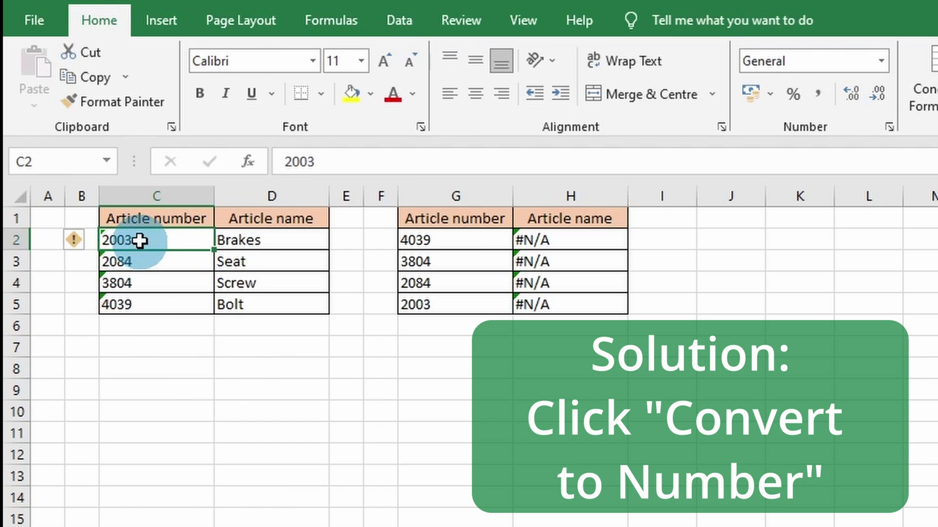
drag(126, 239, 136, 303)
click(87, 242)
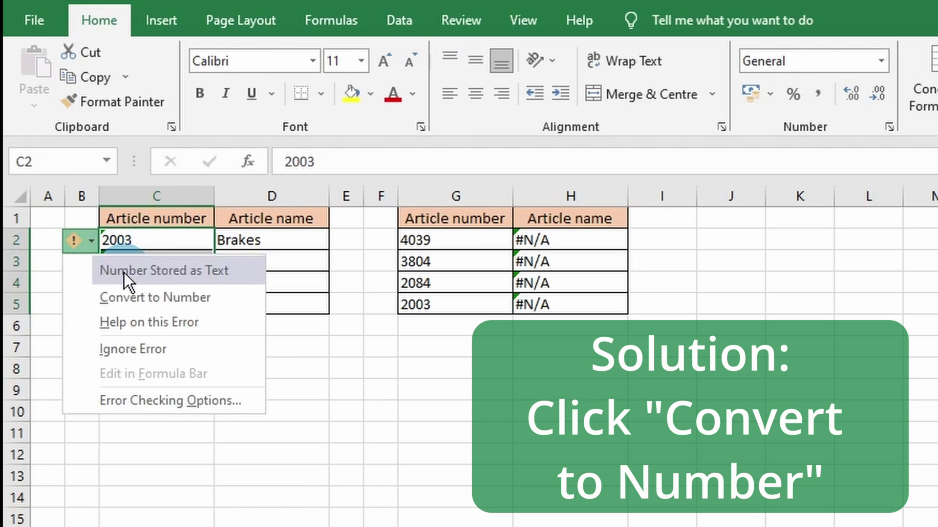
click(123, 297)
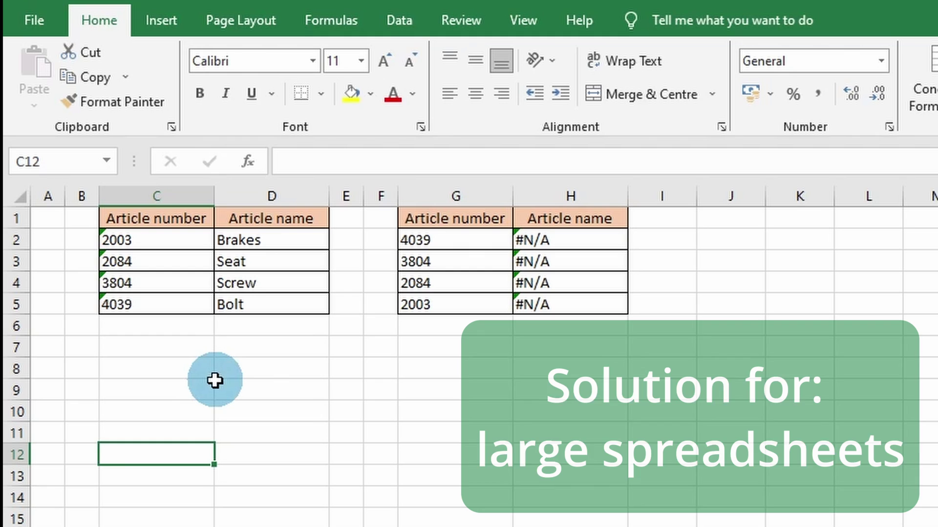
- Run Text to Columns on column C with default settings to make the article numbers numeric
click(215, 381)
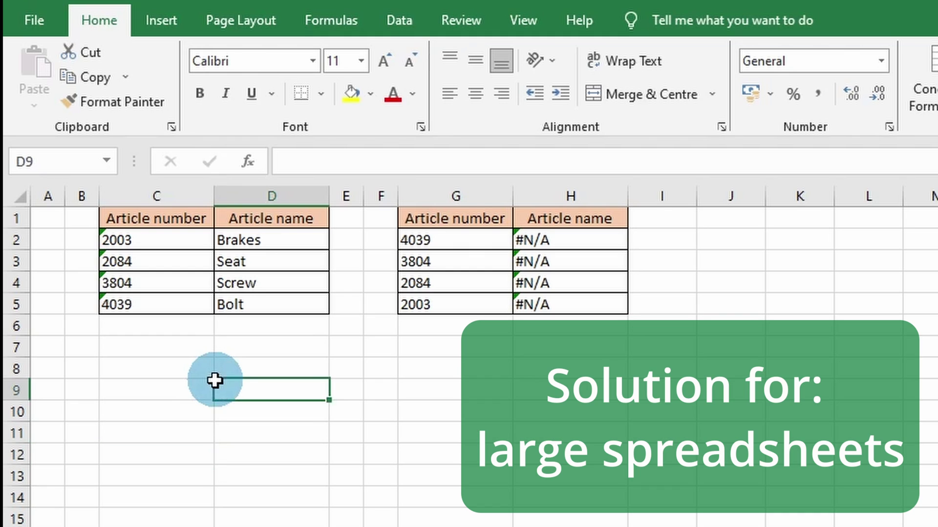
click(167, 195)
click(400, 18)
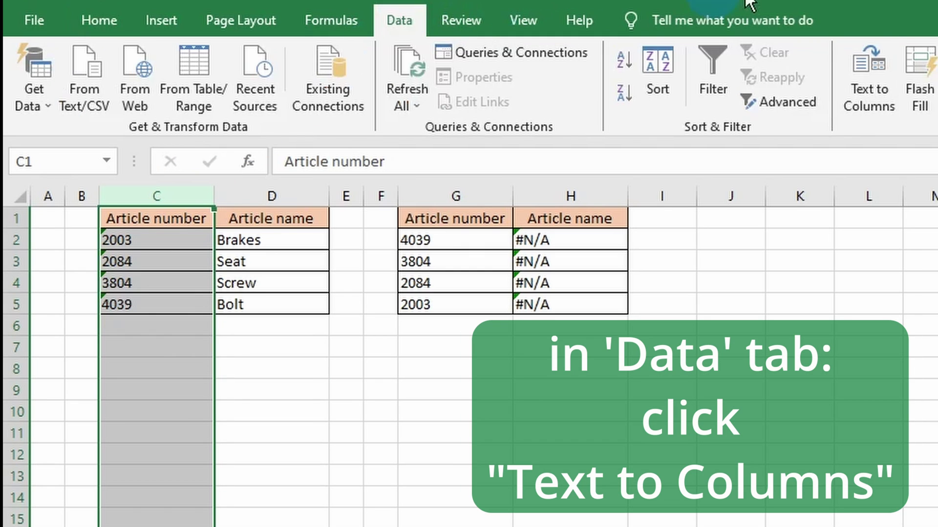
click(875, 84)
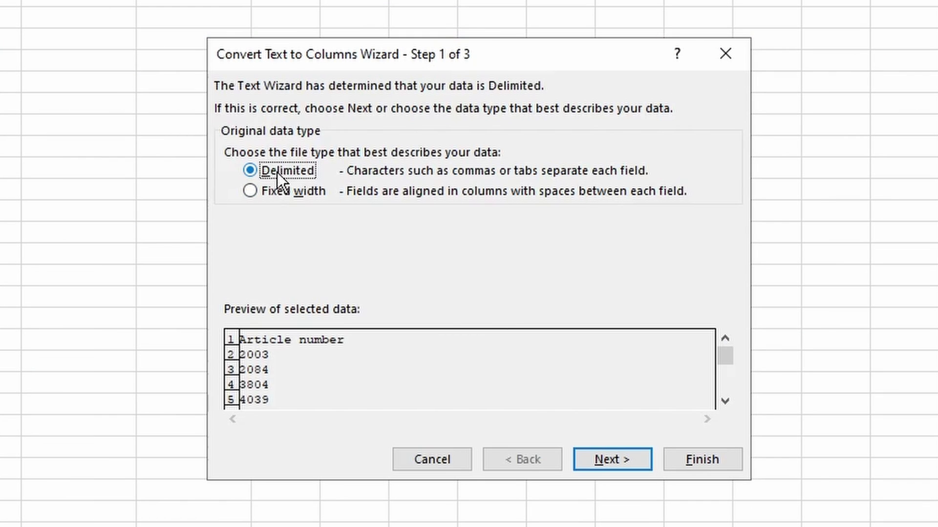
click(619, 450)
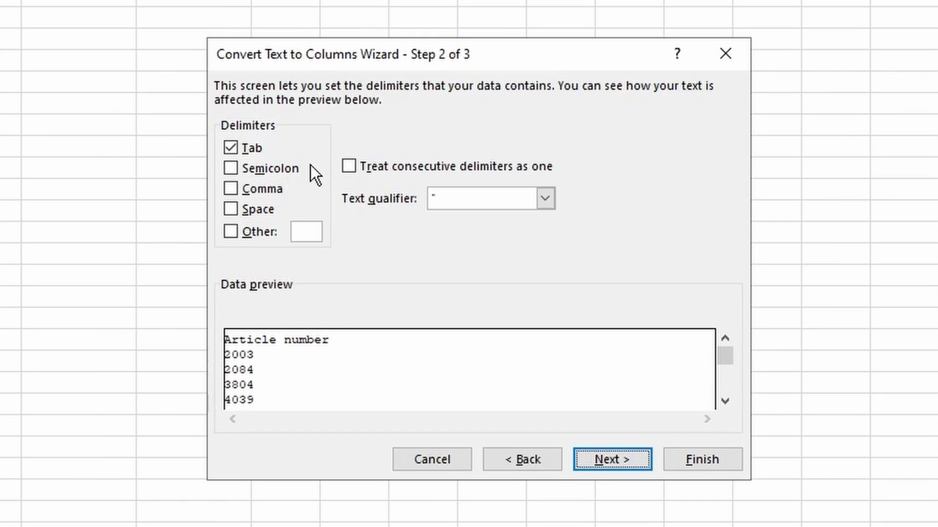
click(598, 460)
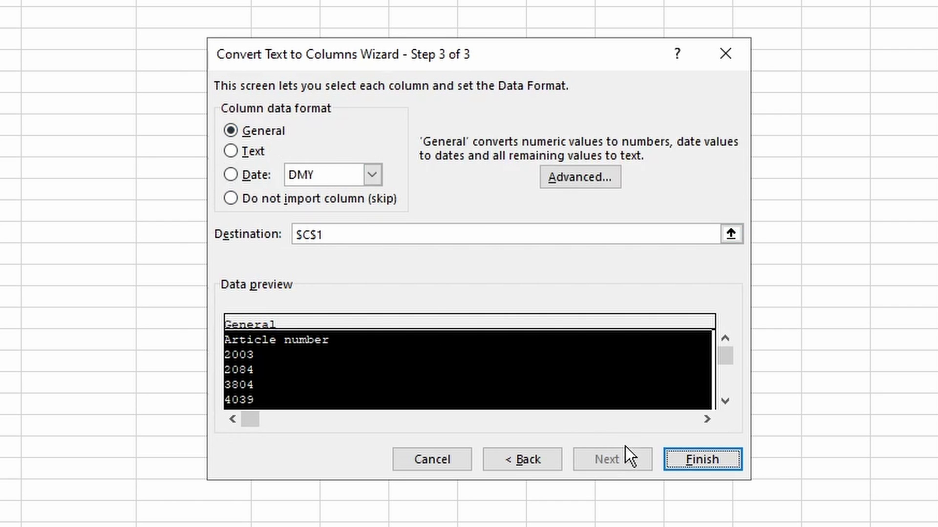
click(688, 457)
click(288, 378)
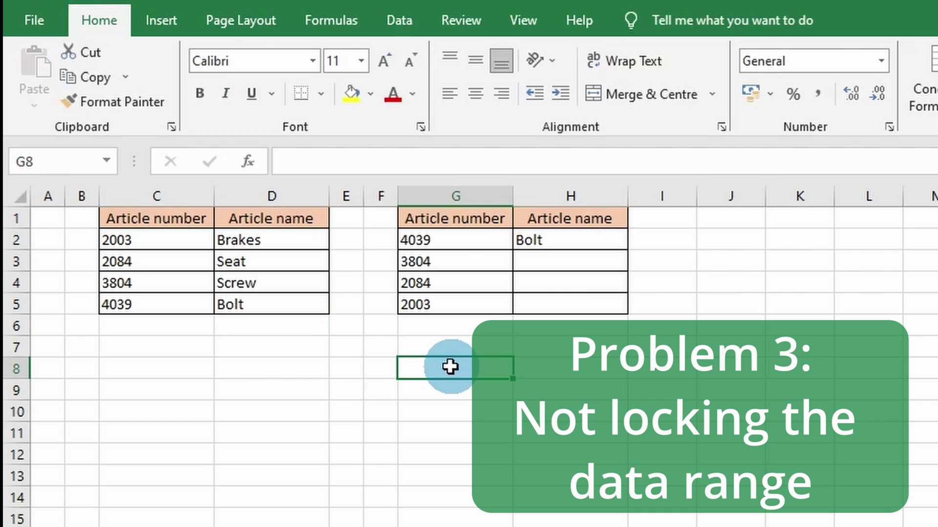
click(538, 238)
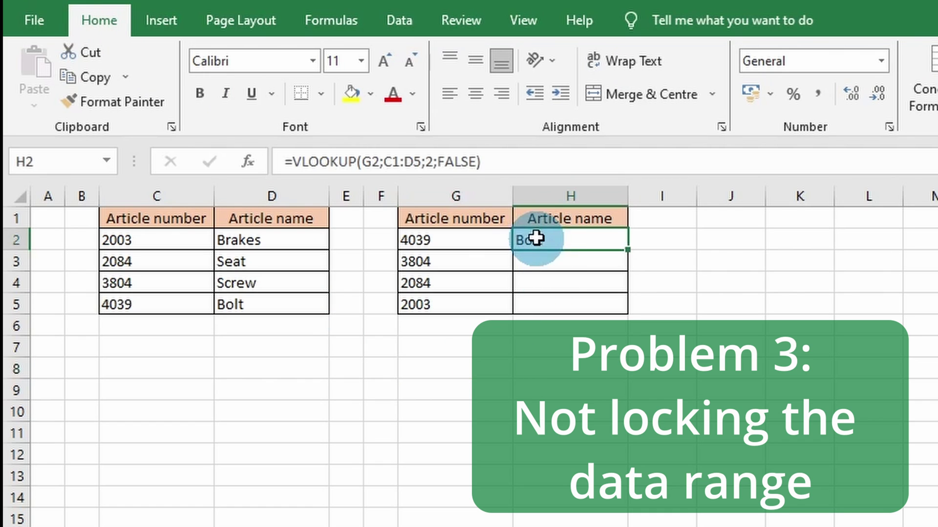
click(425, 161)
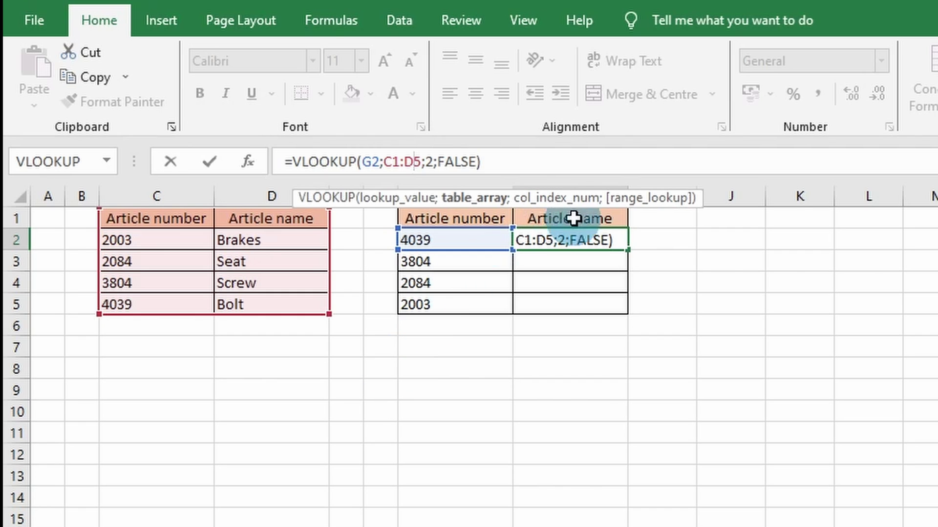
double_click(587, 241)
key(Return)
click(604, 242)
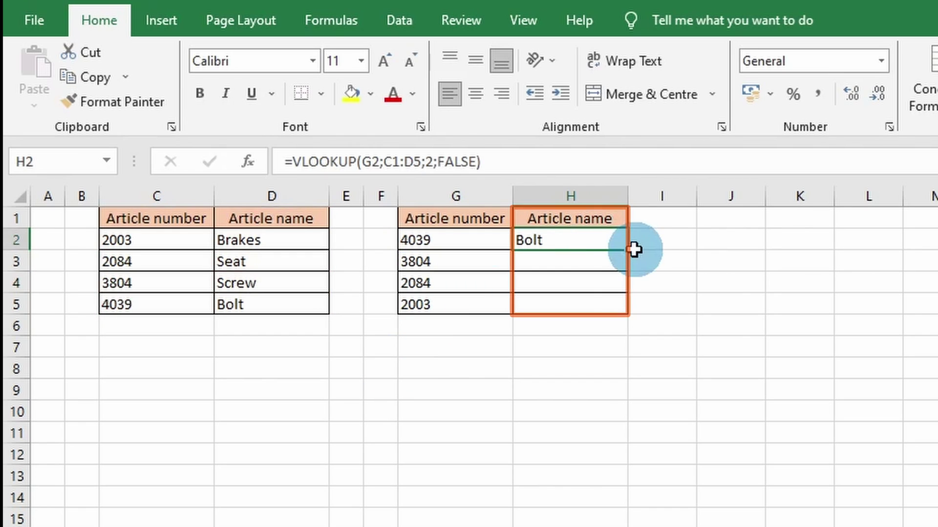
double_click(628, 251)
click(581, 392)
click(661, 381)
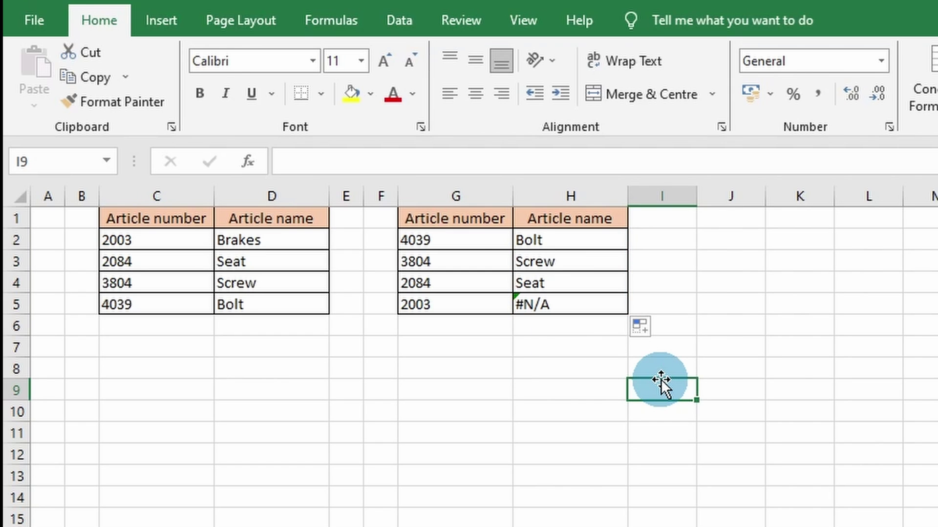
click(546, 307)
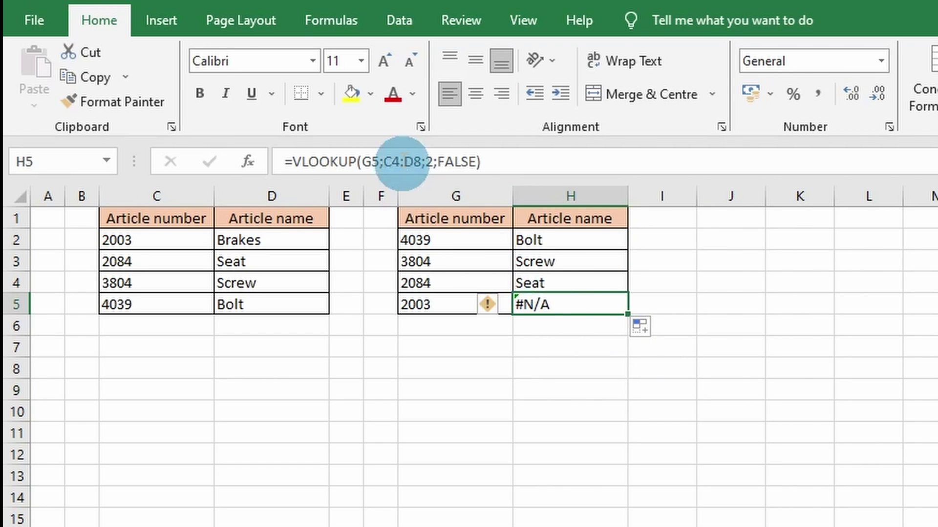
click(400, 161)
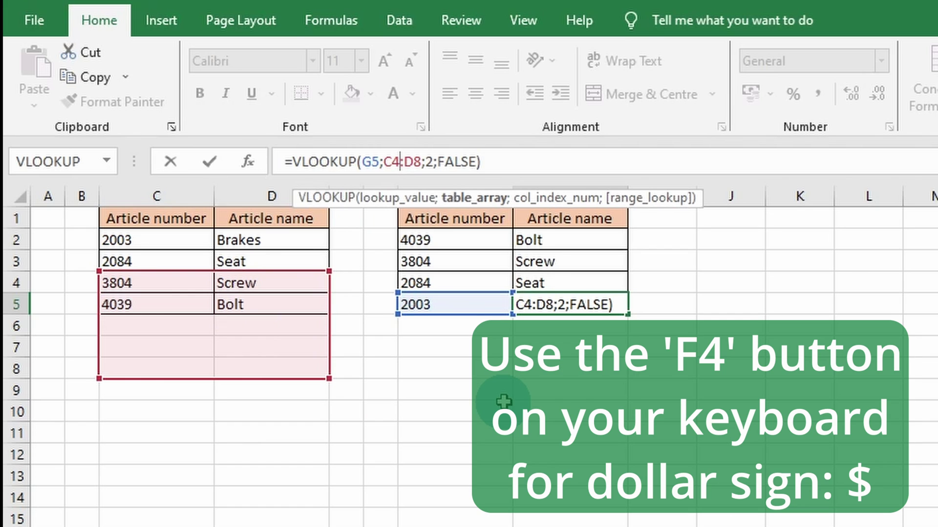
- Make H2's lookup range absolute as $C$1:$D$5 and copy the formula down to H5
click(491, 375)
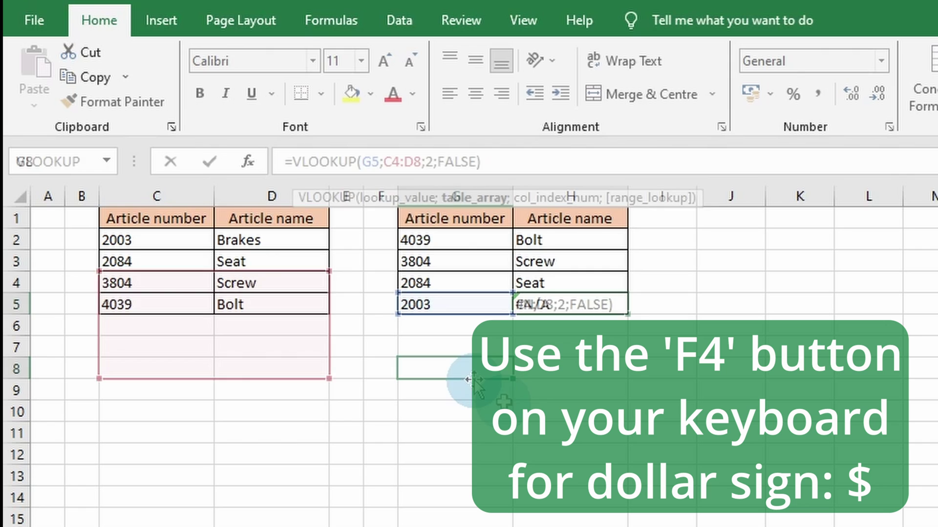
click(557, 238)
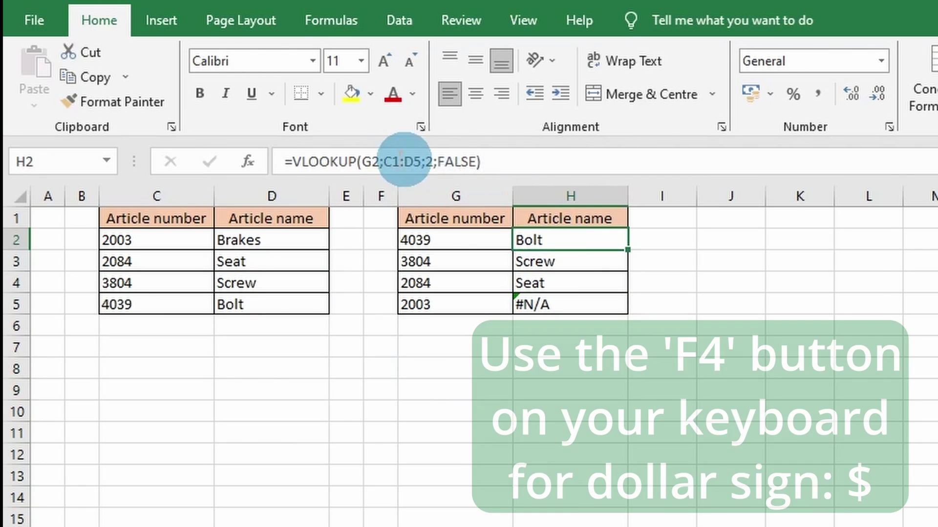
double_click(396, 161)
key(F4)
double_click(425, 161)
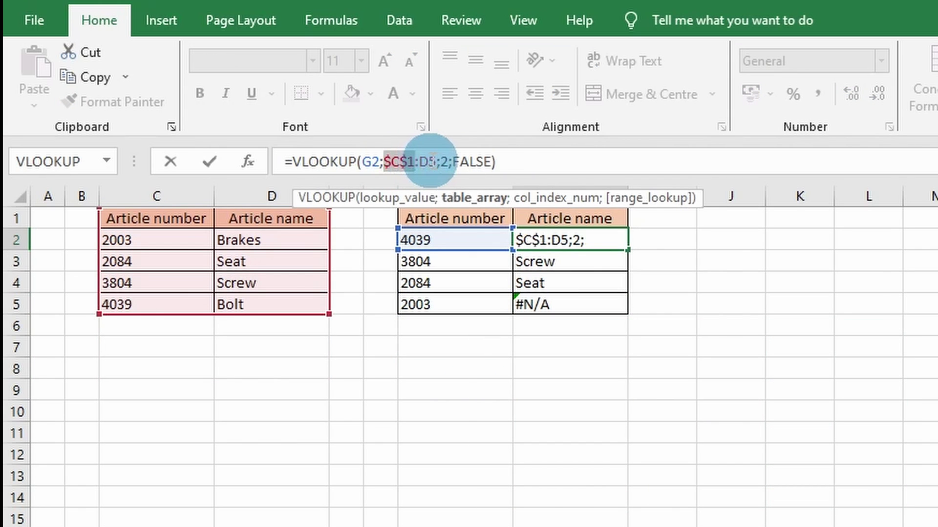
key(F4)
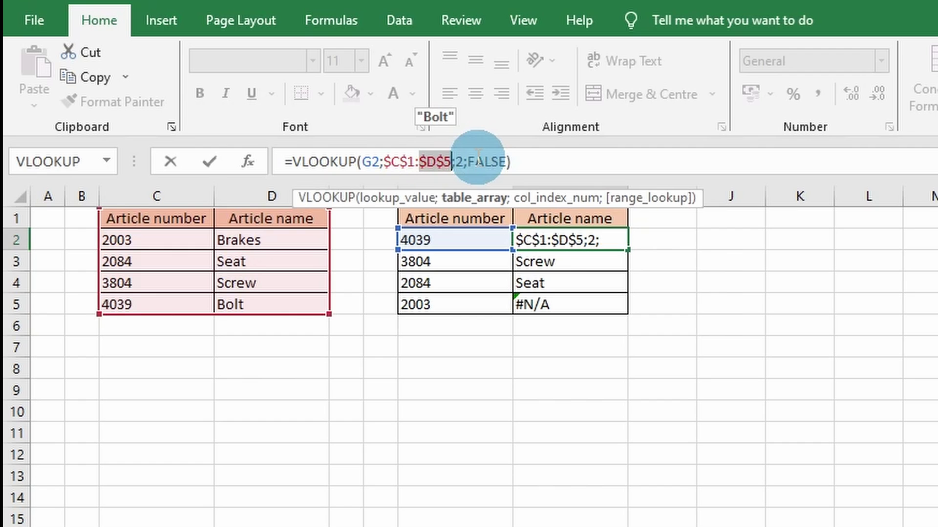
key(Return)
click(612, 243)
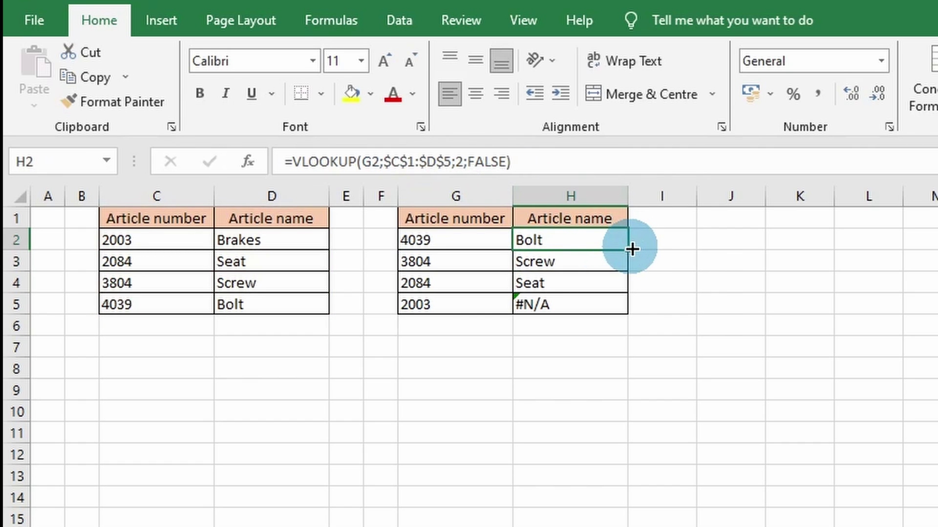
drag(631, 249, 627, 304)
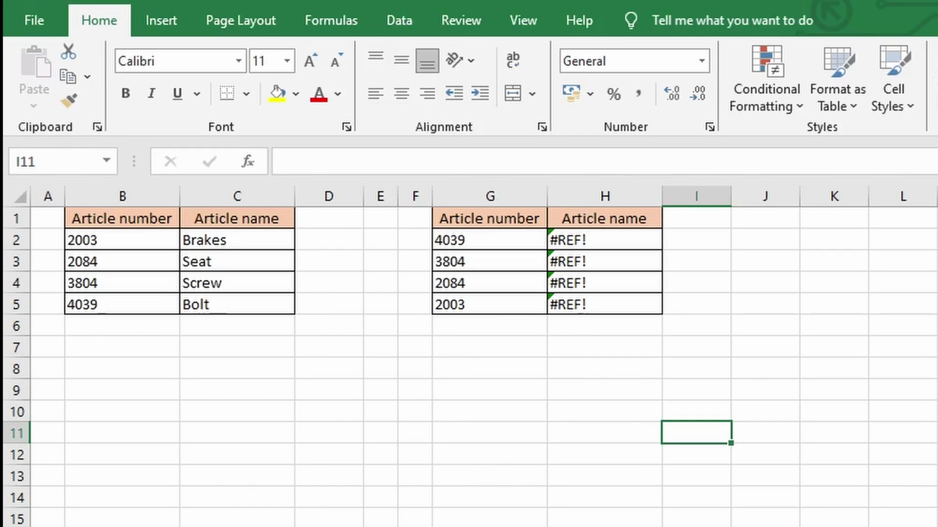
- Replace column number 3 with 2 in H2's VLOOKUP and fill it down to H5
click(696, 367)
click(580, 238)
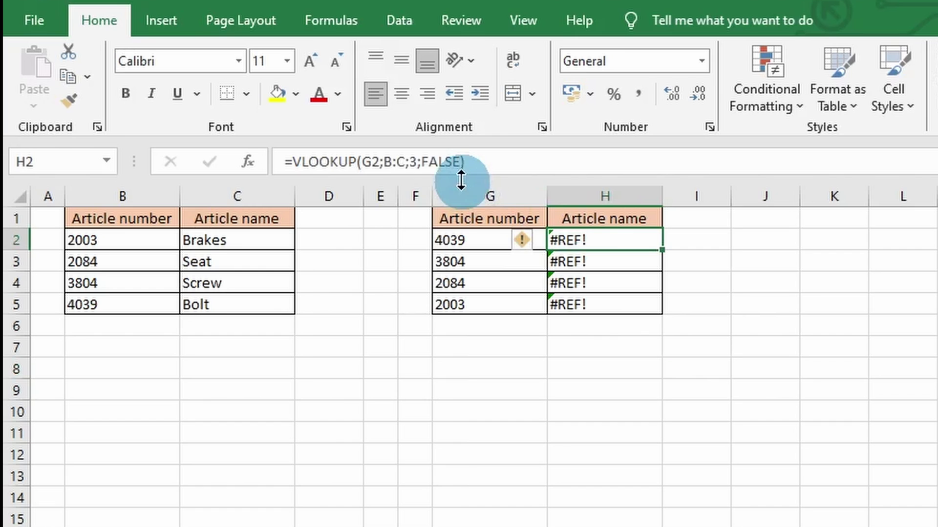
click(407, 161)
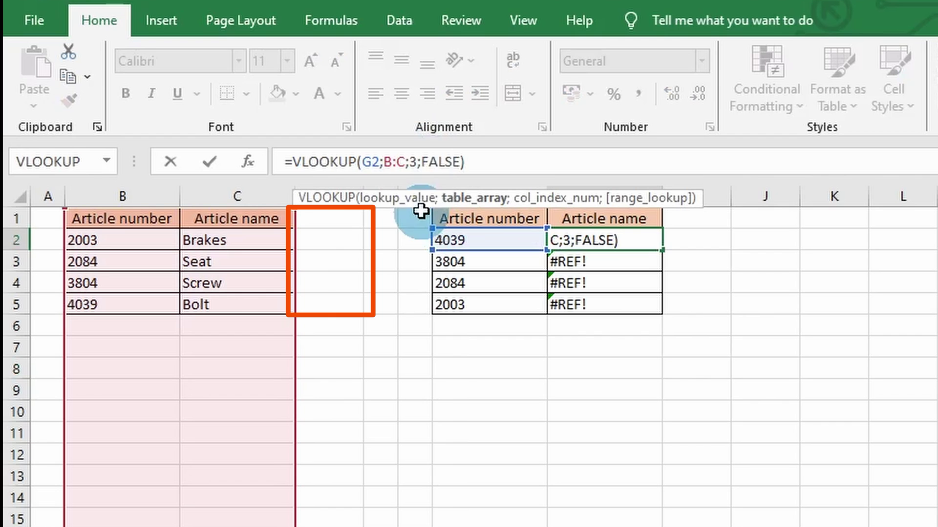
click(416, 161)
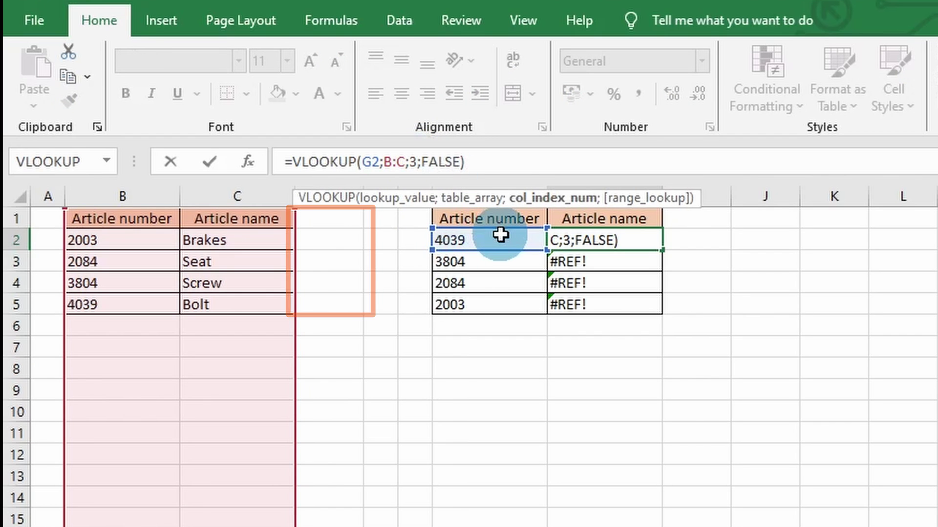
key(BackSpace)
text(2)
key(ctrl+Return)
key(Return)
click(657, 238)
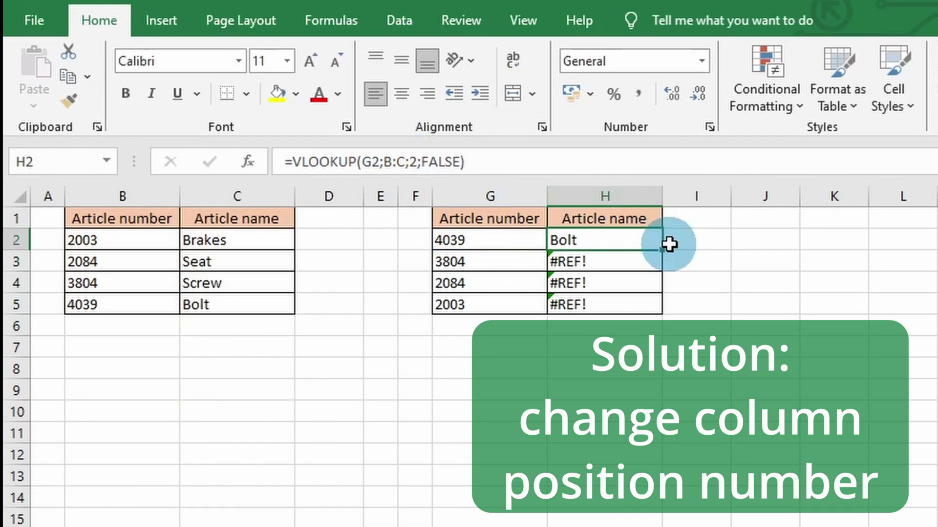
double_click(662, 251)
click(676, 438)
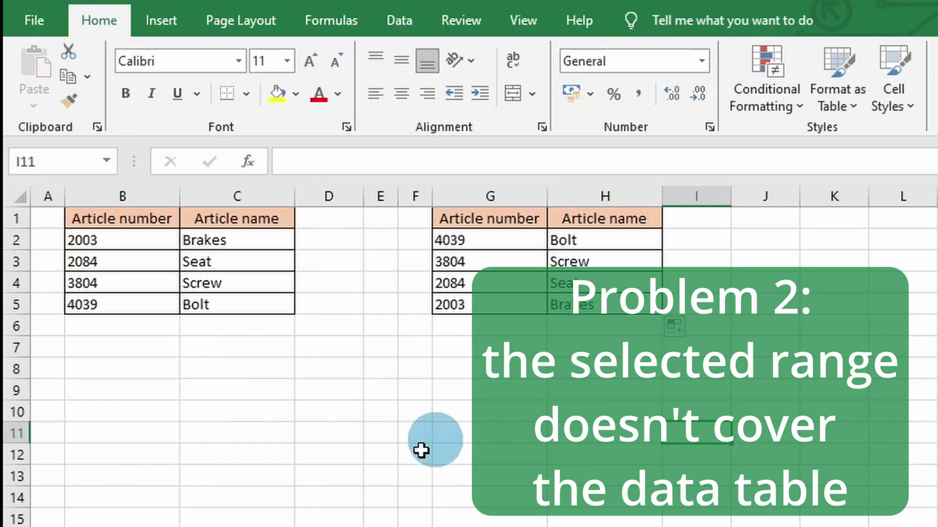
- Change H2's lookup range from B:B to B:C and fill it down to H5
click(594, 243)
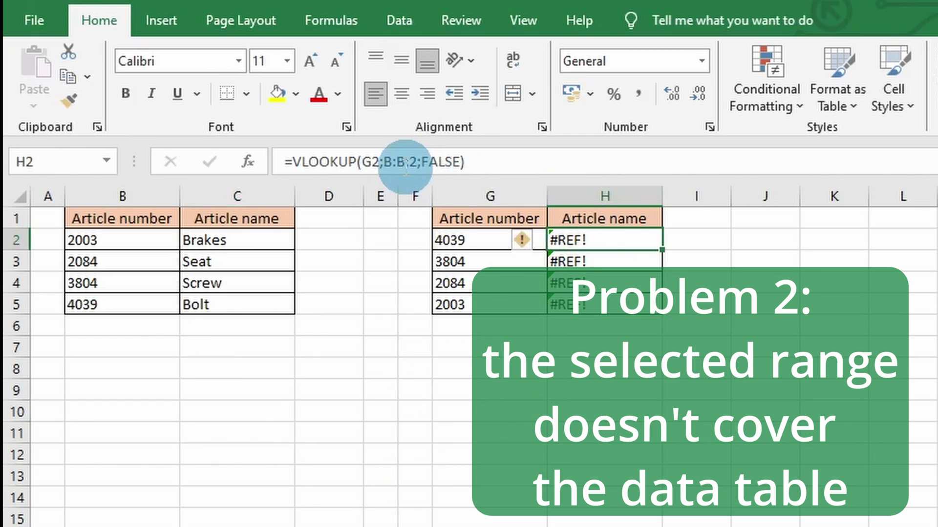
click(377, 162)
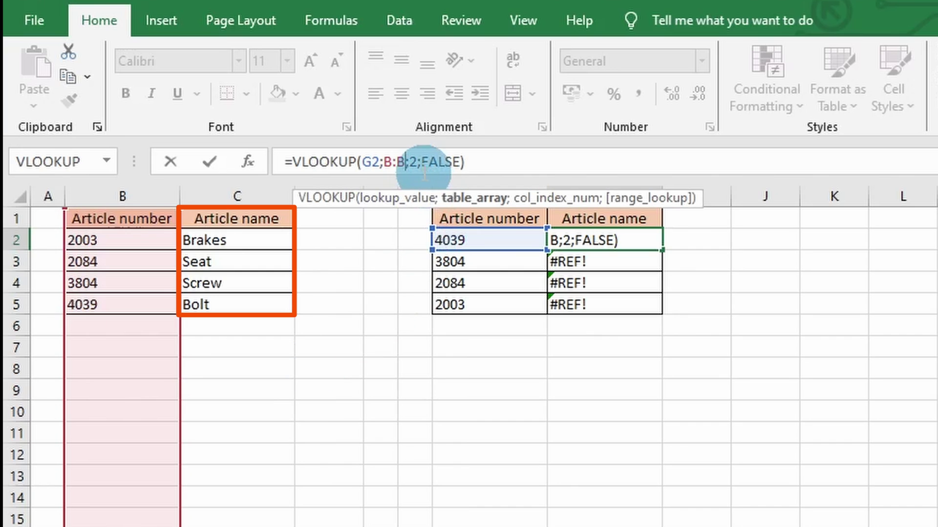
key(BackSpace)
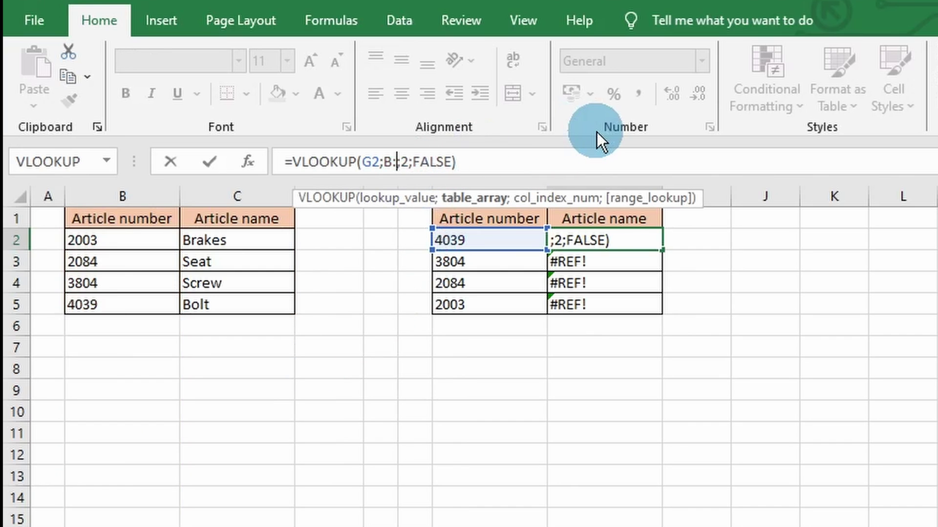
text(C)
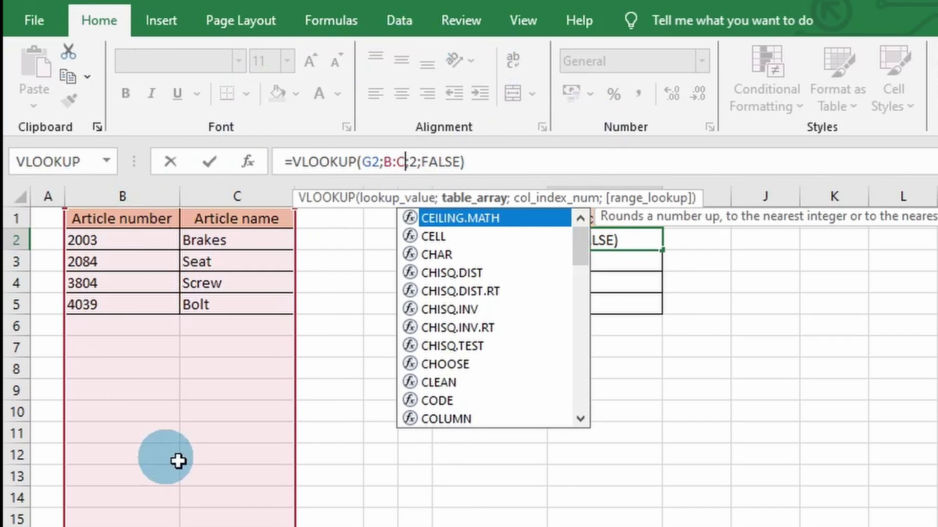
click(473, 161)
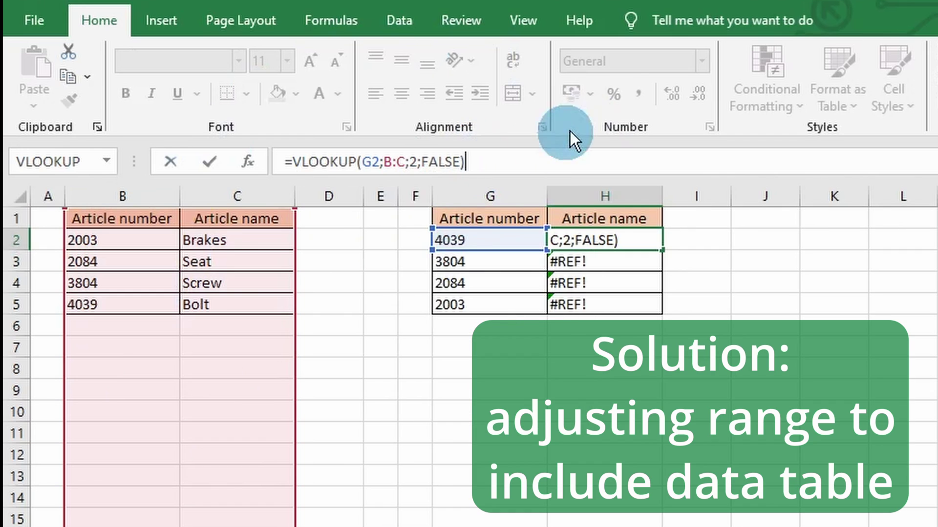
key(Return)
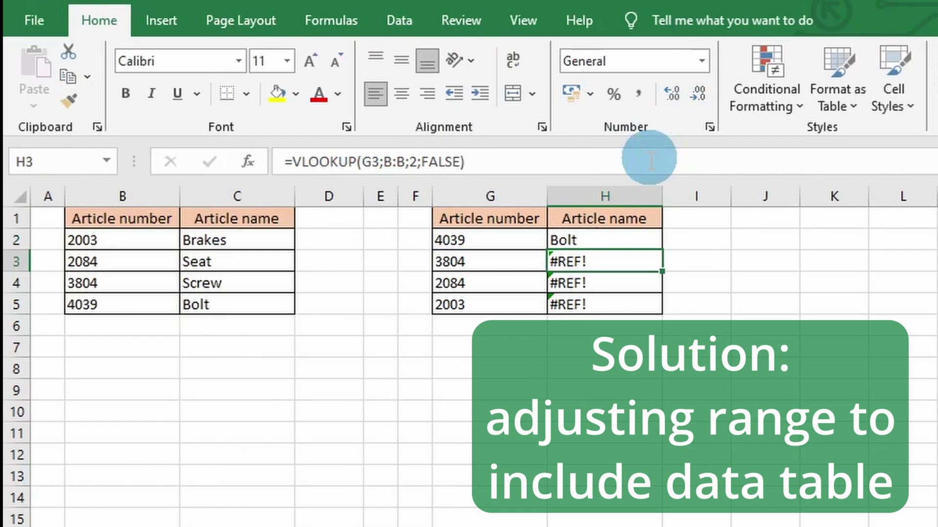
click(639, 236)
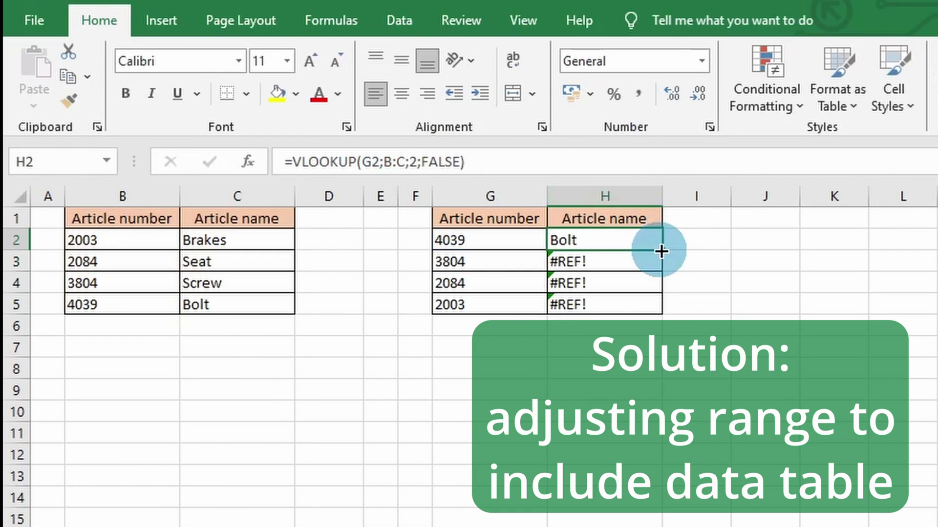
double_click(661, 251)
click(678, 437)
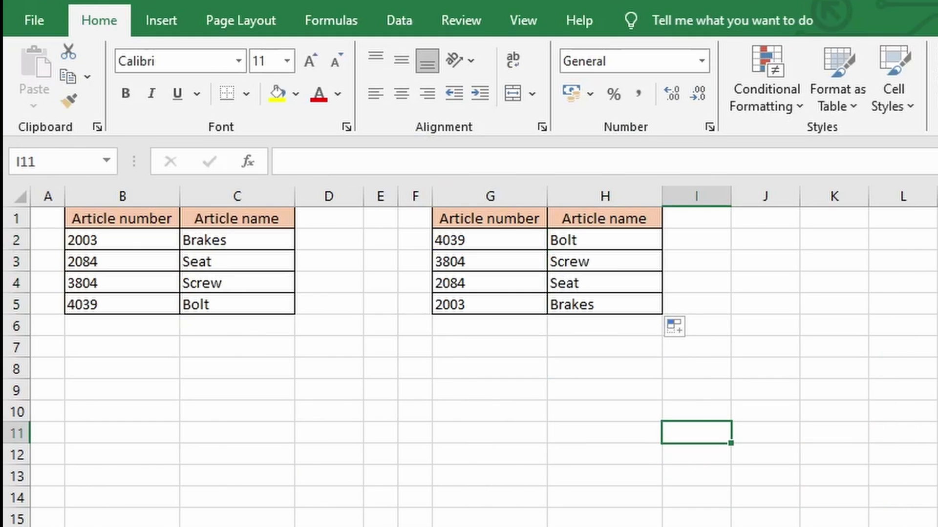